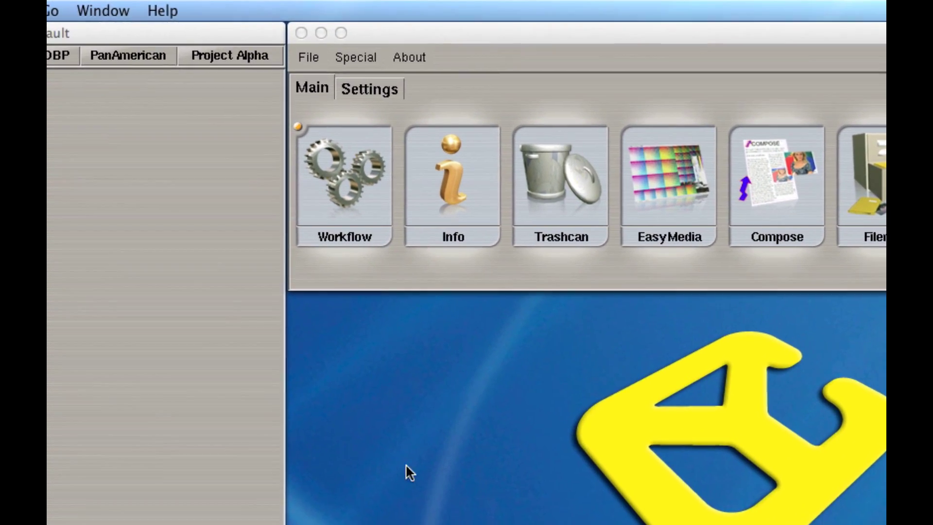
- Open the Key Manager from the Special menu and switch the key type to Hardware Dongle
click(365, 67)
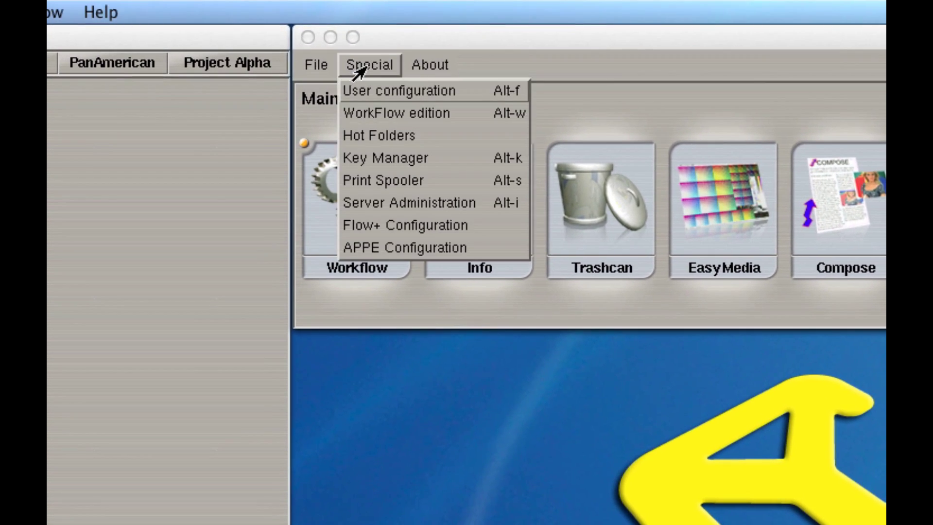
click(392, 164)
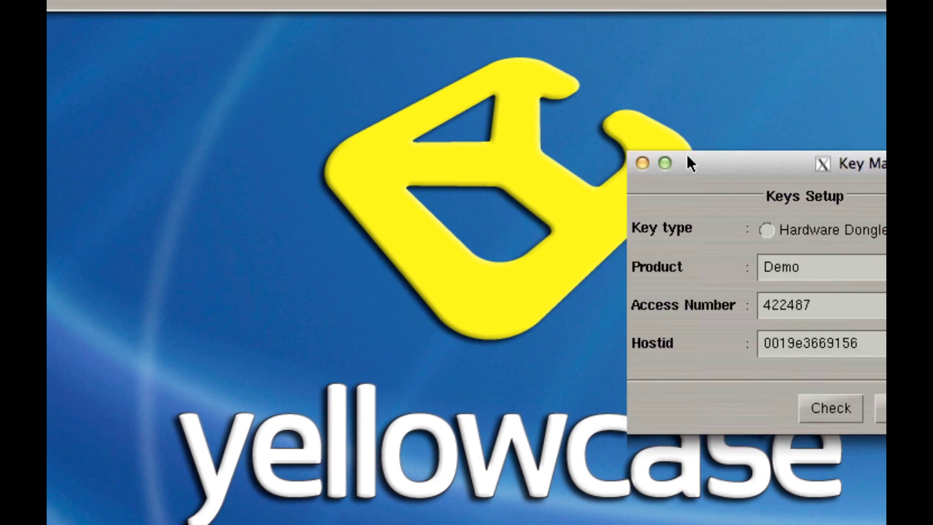
drag(690, 164, 335, 141)
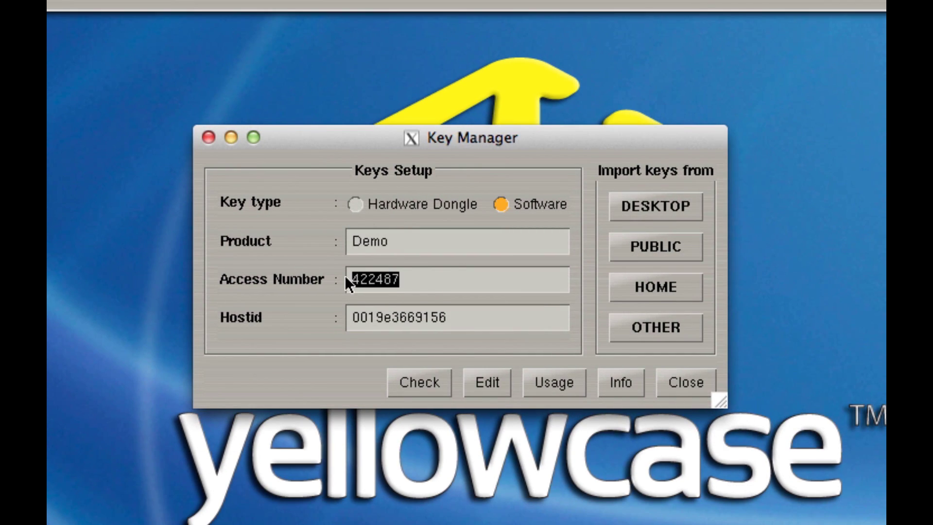
drag(454, 317, 355, 316)
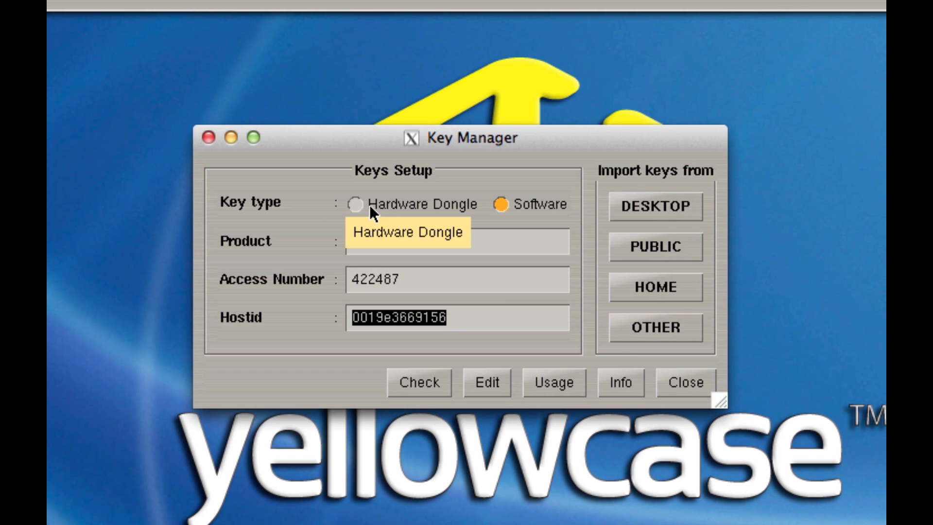
click(356, 205)
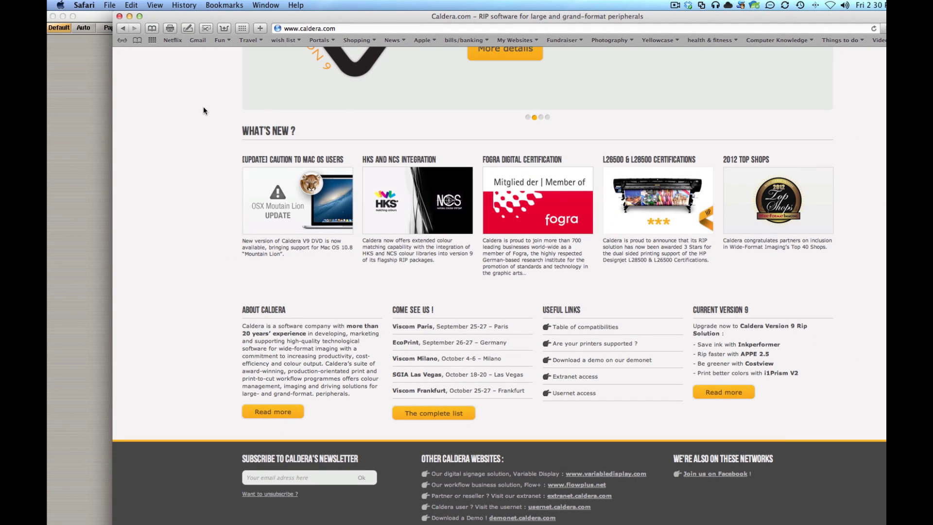
- Go from the caldera.com home page to the Usernet access login page under Useful Links
scroll(203, 108, up, 5)
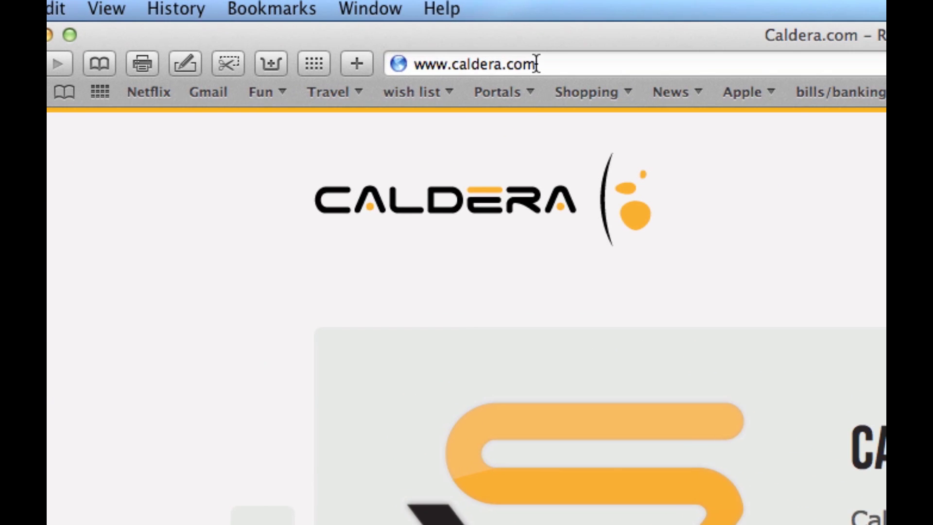
click(335, 28)
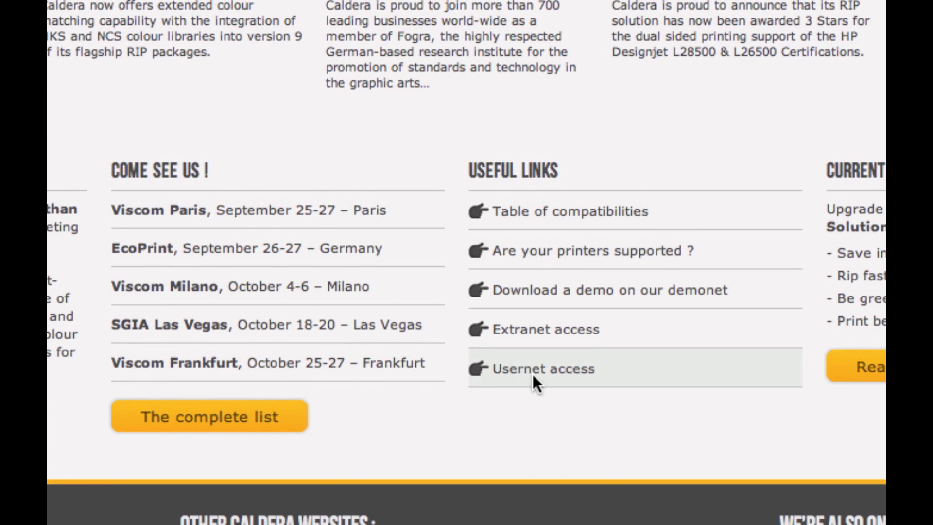
click(534, 380)
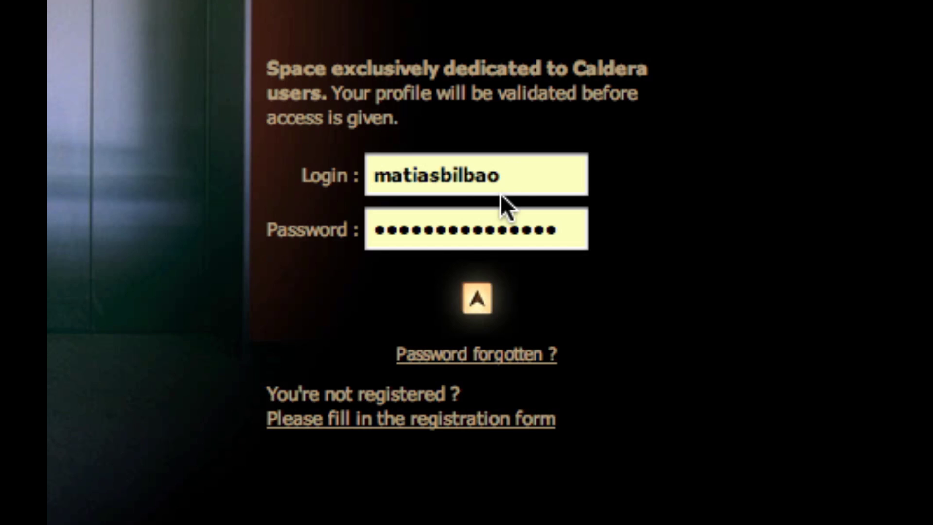
- Log in to Usernet and download the Product key file for the access number and dongle host id
click(478, 299)
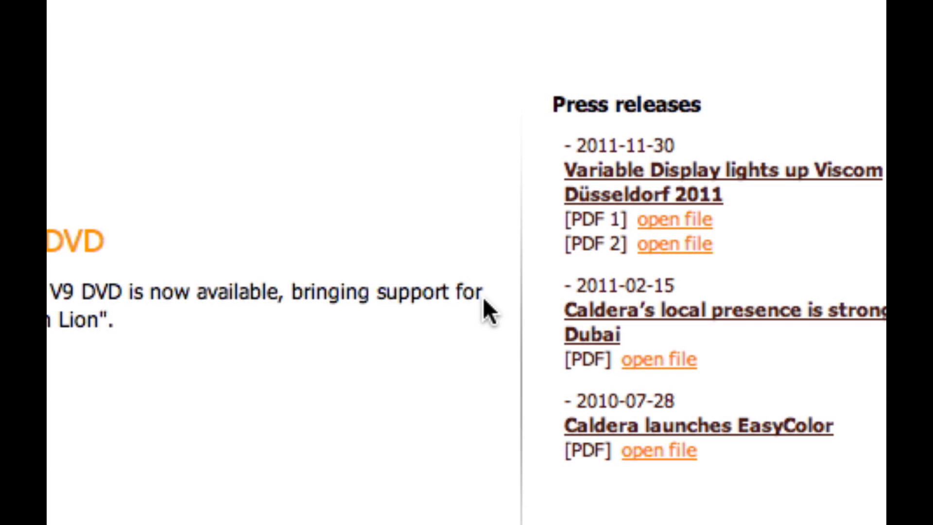
mouse_move(440, 108)
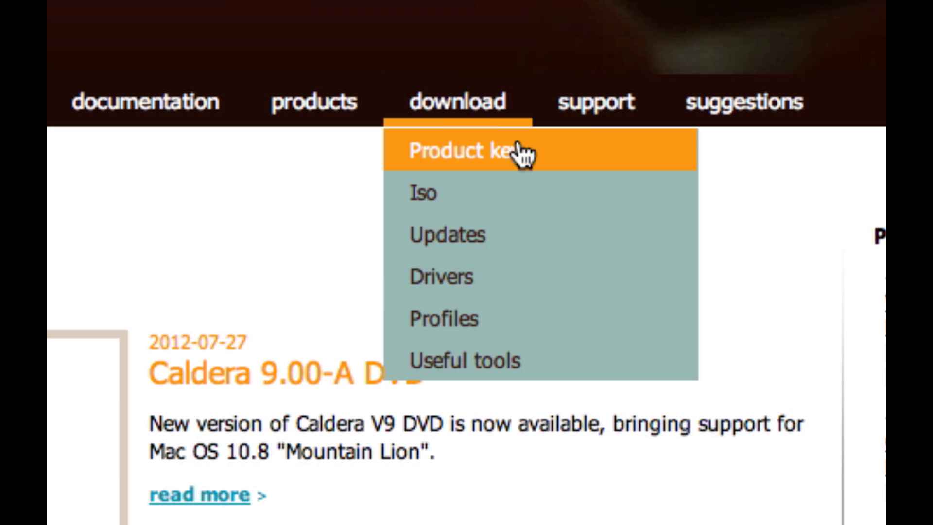
click(561, 163)
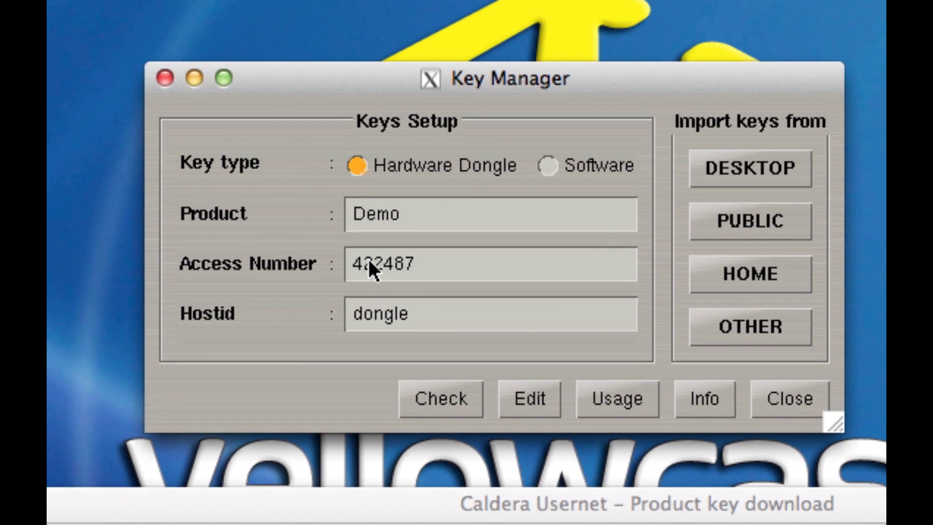
click(348, 501)
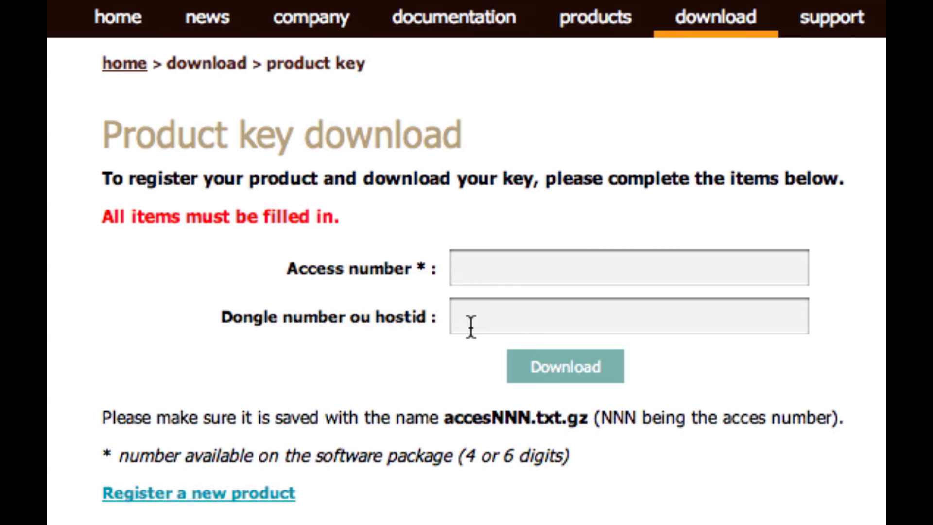
click(559, 381)
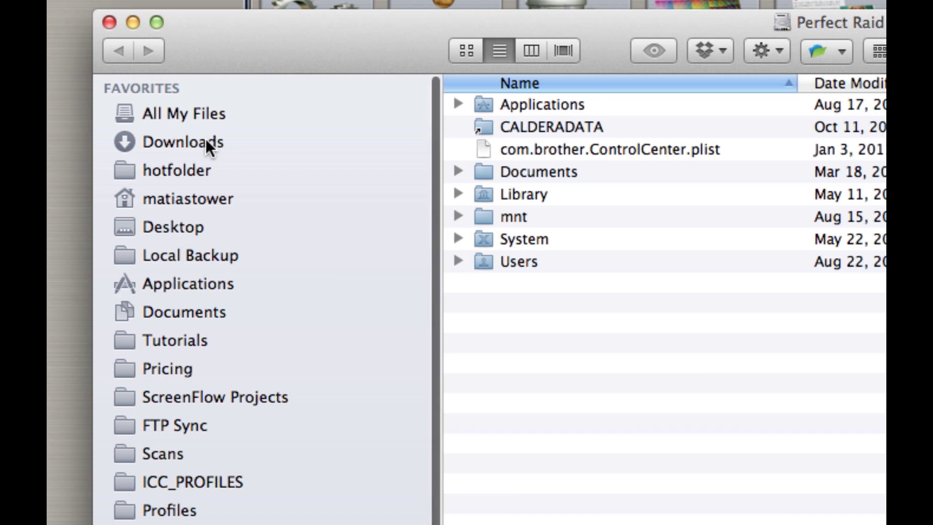
- Locate the downloaded .txt.gz key file in Downloads and the home folder, then close Finder
click(205, 139)
click(531, 111)
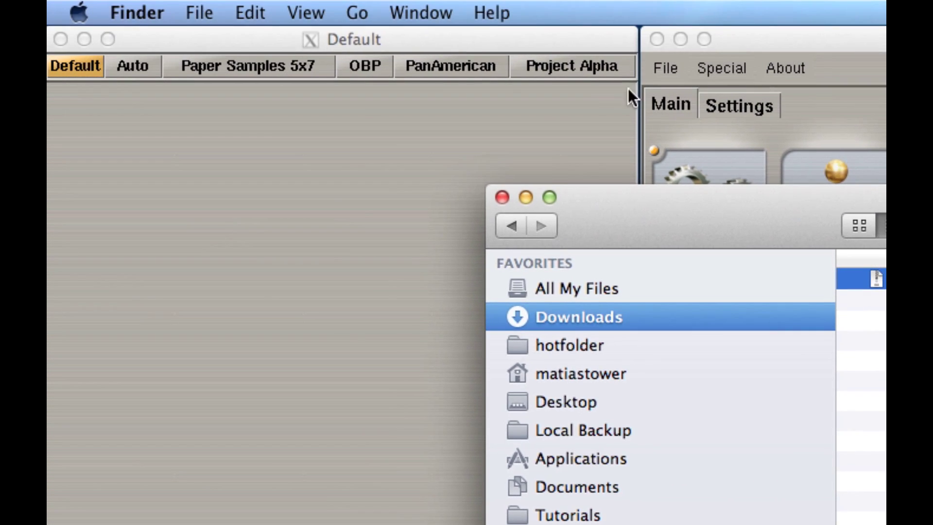
click(357, 12)
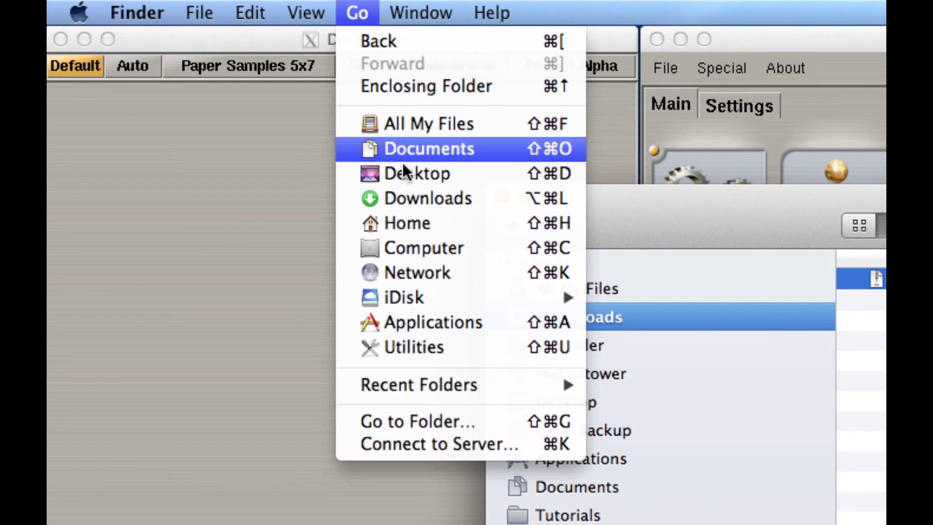
click(457, 223)
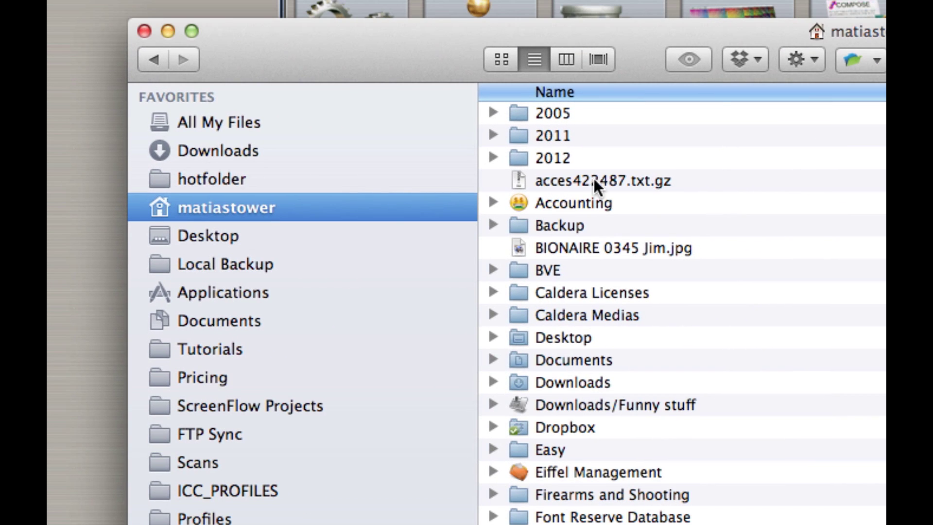
click(564, 182)
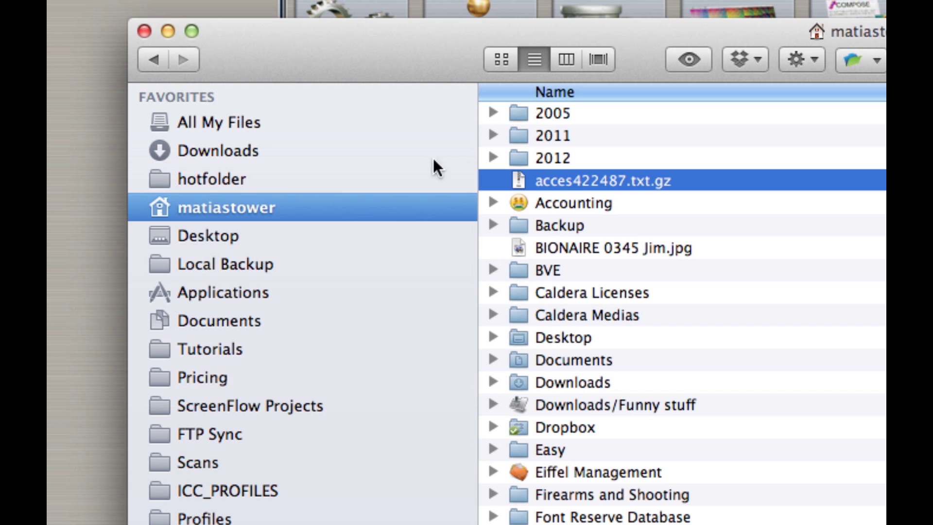
click(141, 30)
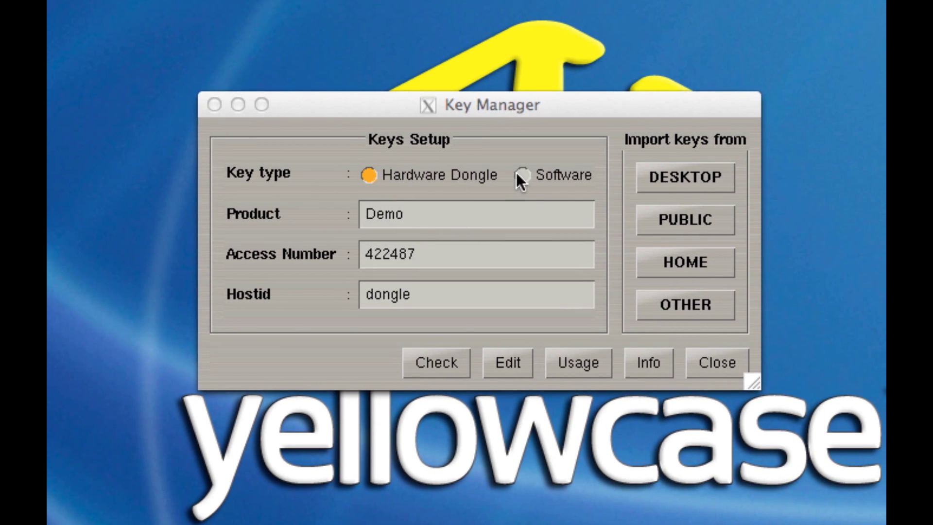
- Switch the key type to Software, confirm all keys are OK, and cancel the OTHER file browse
click(523, 174)
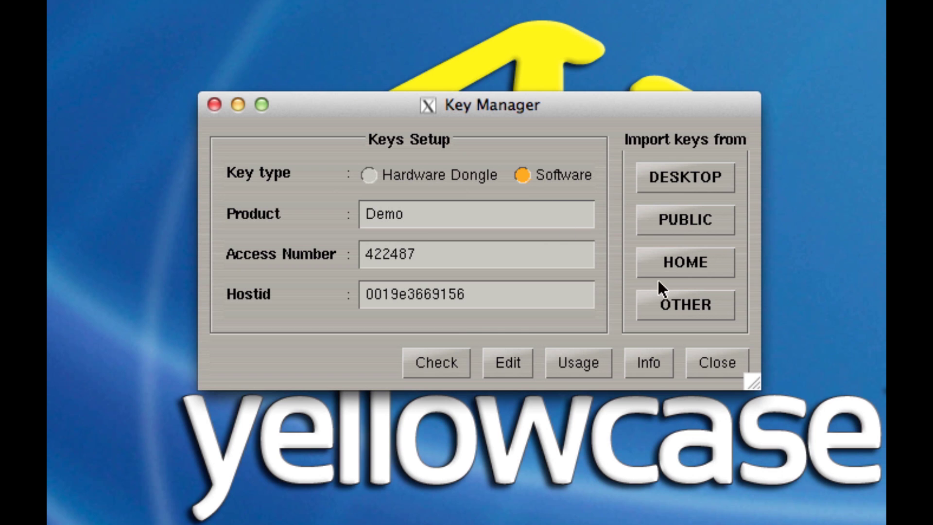
click(718, 265)
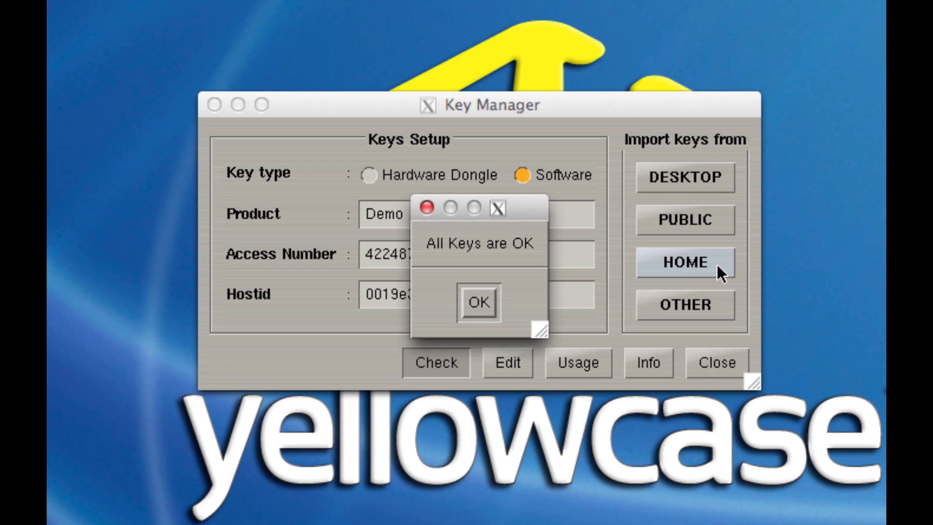
click(483, 299)
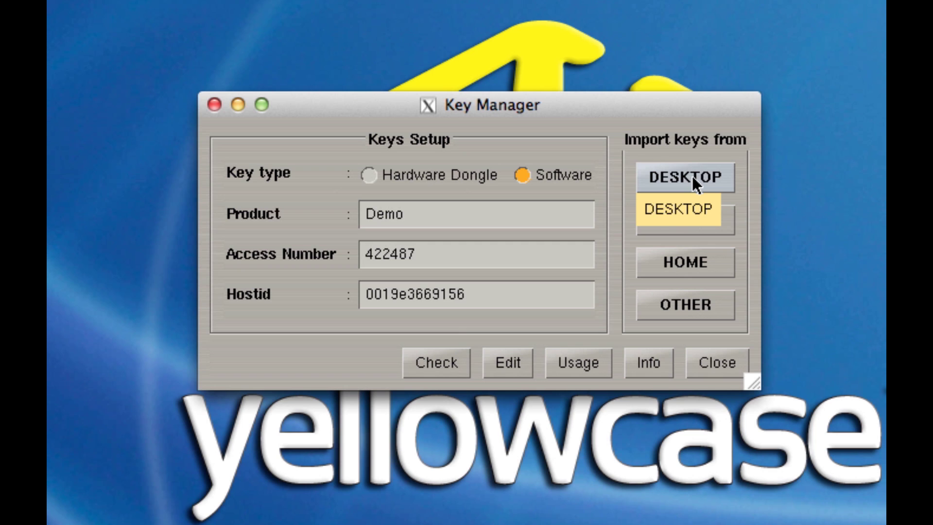
click(693, 306)
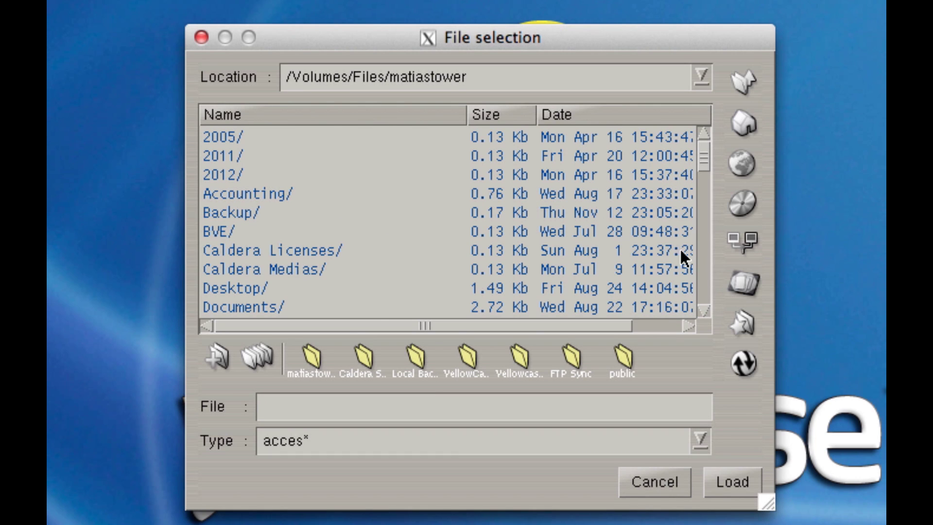
click(666, 486)
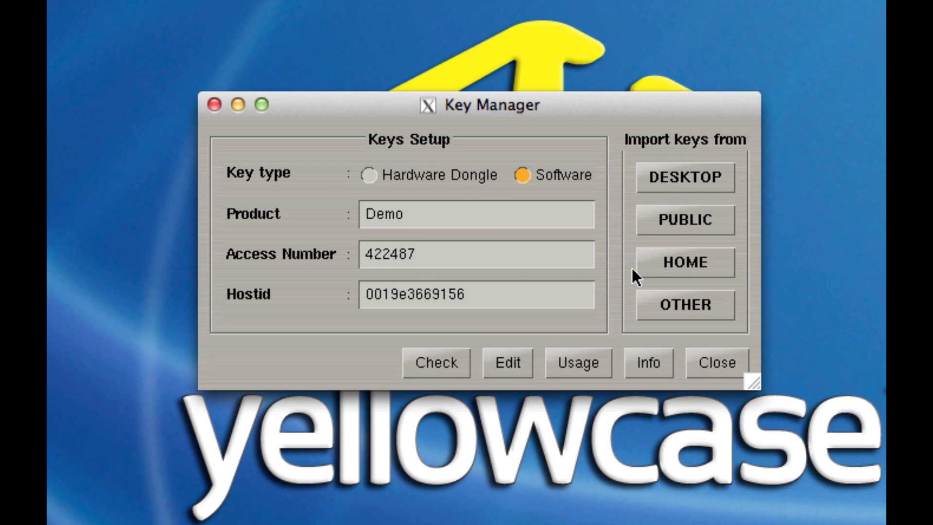
- Import the licence key from the HOME folder and close the Key Manager
click(677, 266)
click(477, 302)
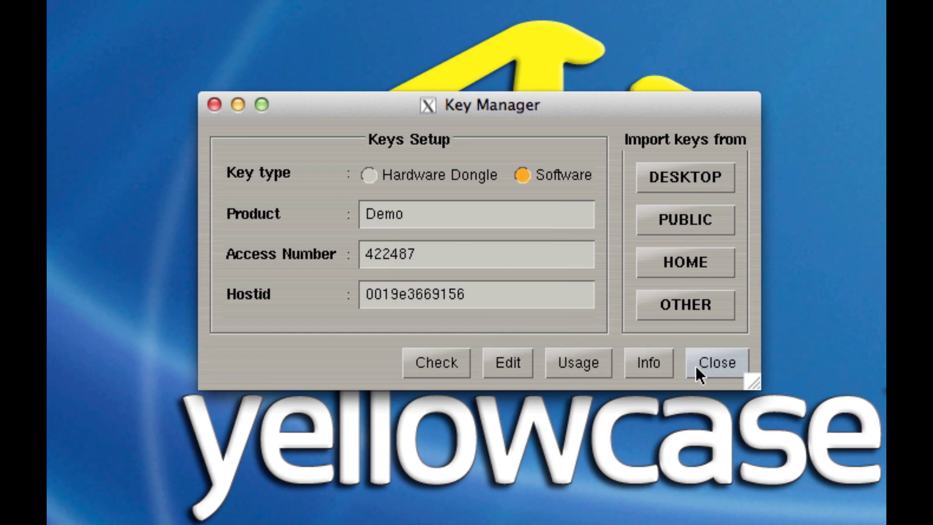
click(700, 369)
- Save the licences using the administration password and restart the key server
click(380, 311)
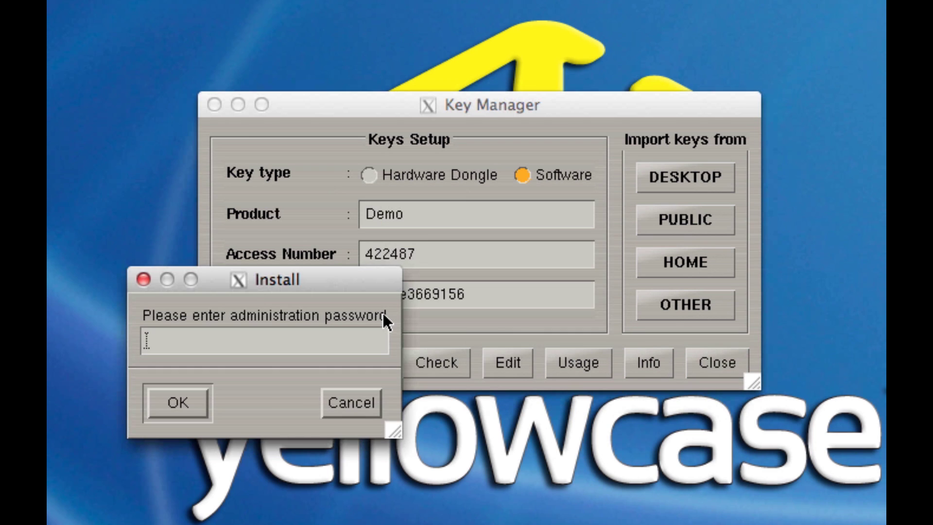
text(*******)
click(178, 402)
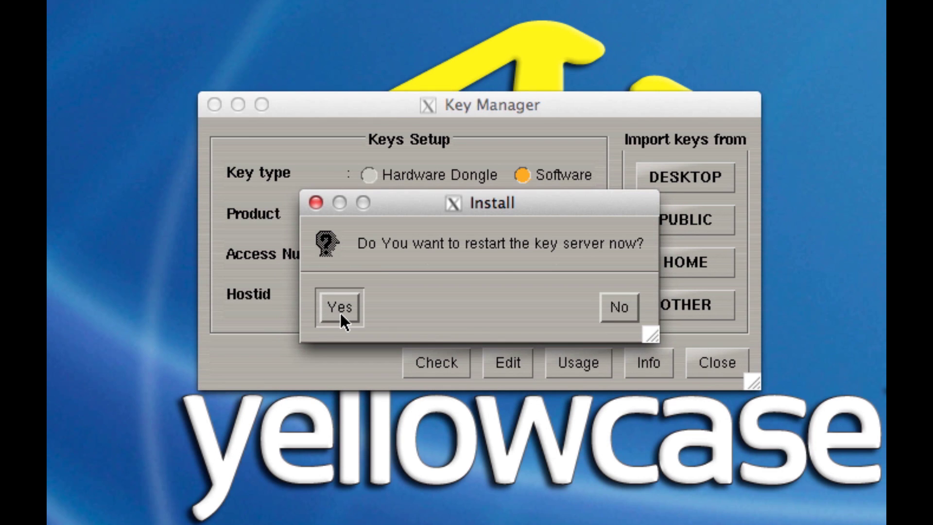
click(340, 311)
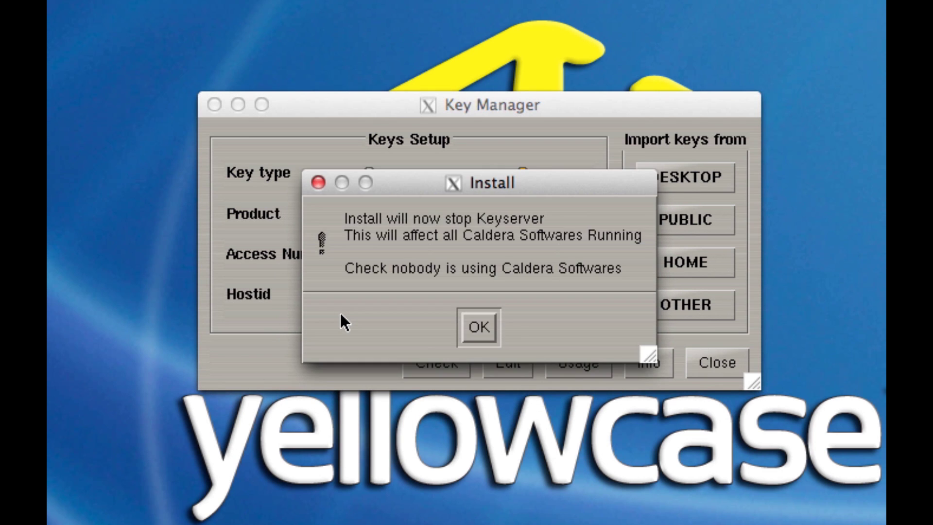
click(476, 329)
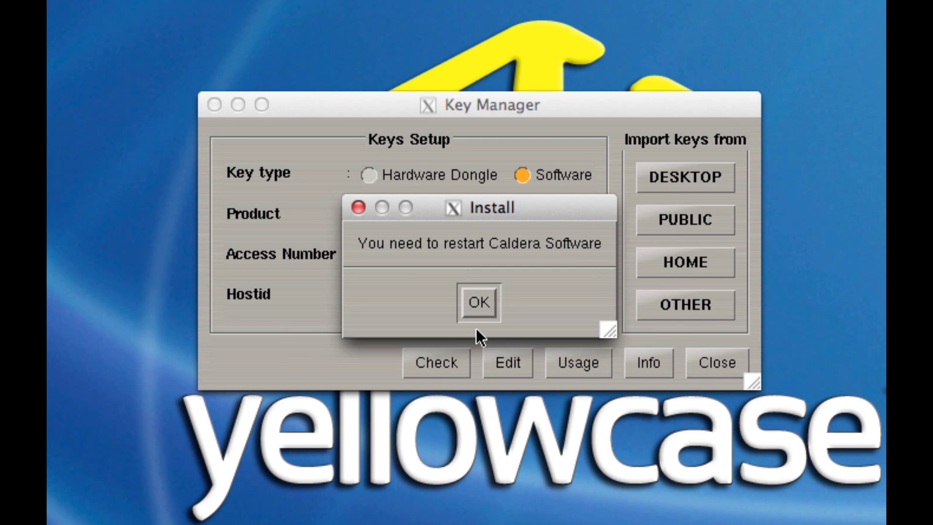
- Acknowledge the restart notice, quit X11, and relaunch Caldera from the Dock
click(483, 302)
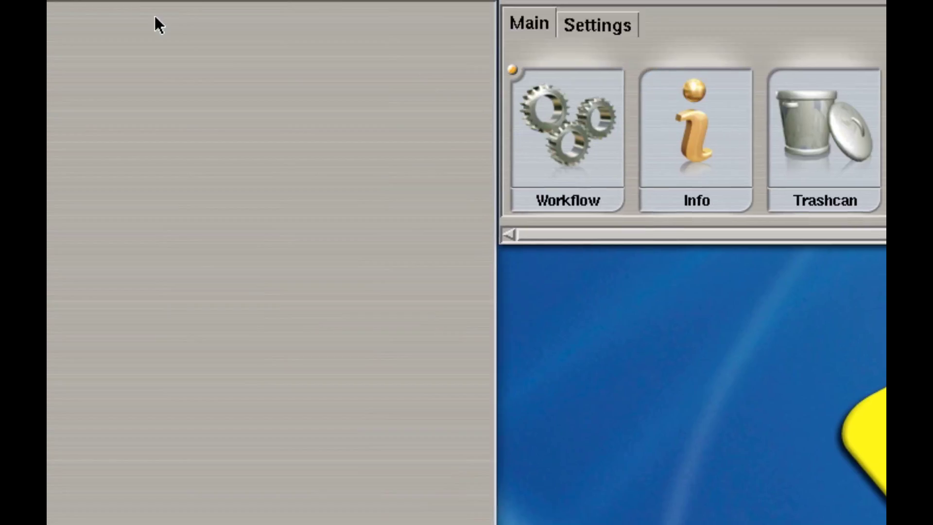
click(130, 15)
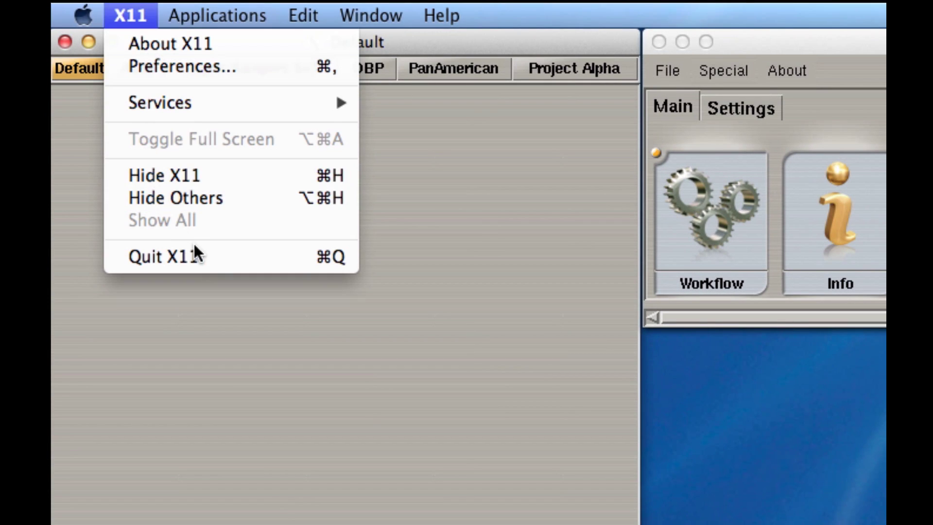
click(196, 256)
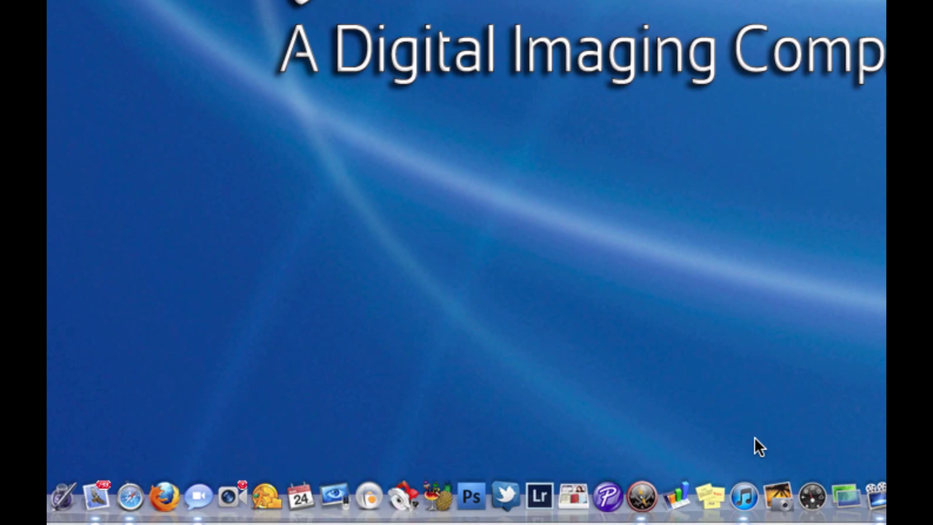
click(367, 498)
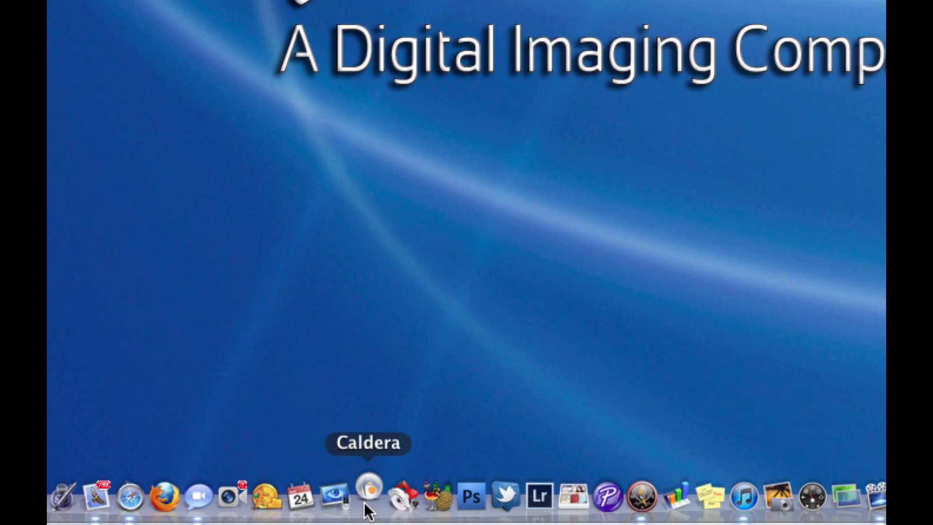